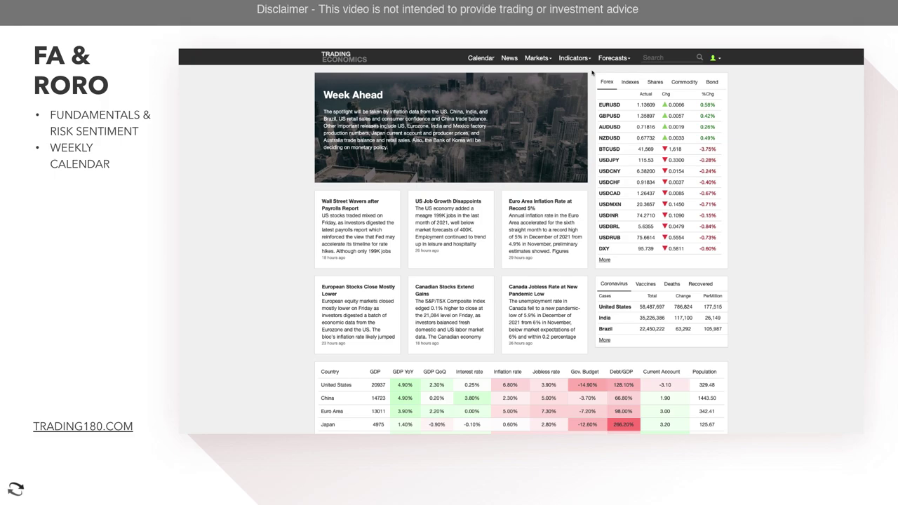
- Advance to the US Dollar Index section and highlight the payrolls and unemployment summary points in the Bloomberg jobless rate article
{"action": "key", "text": "Right"}
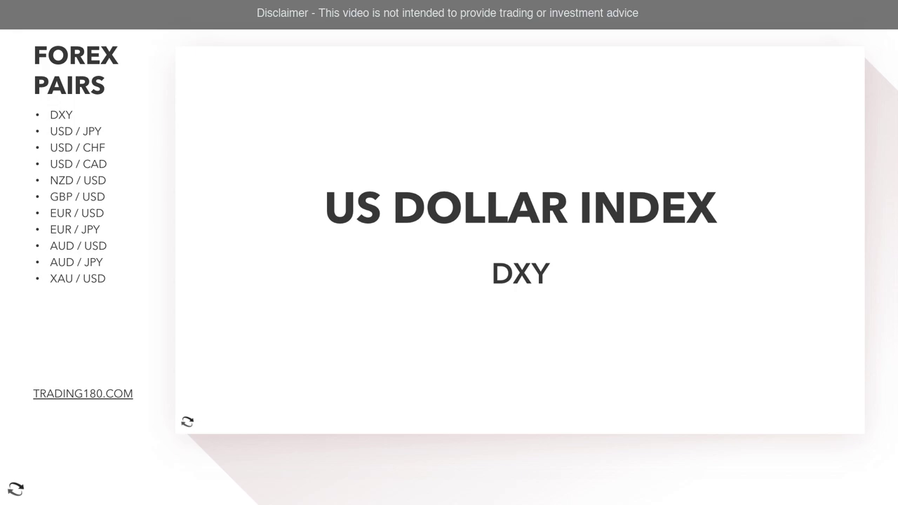
{"action": "key", "text": "Right"}
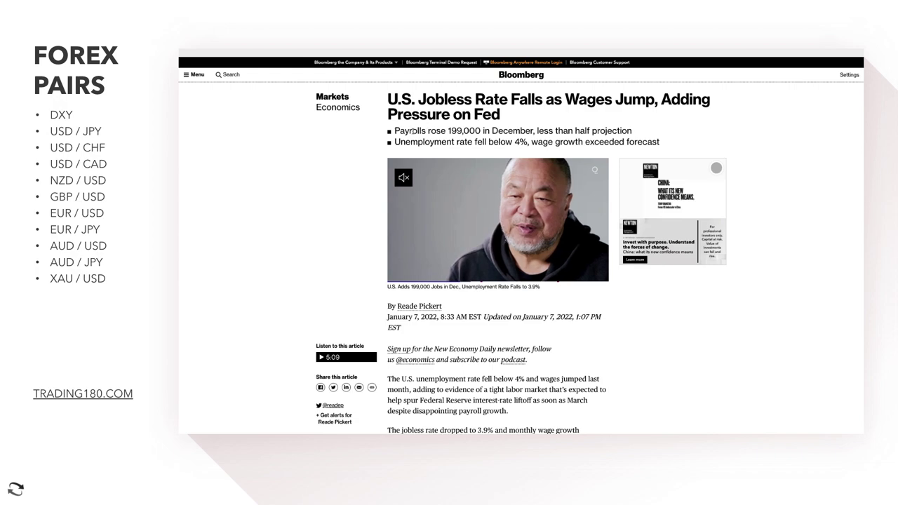
{"action": "left_click_drag", "start_coordinate": [395, 131], "coordinate": [579, 132]}
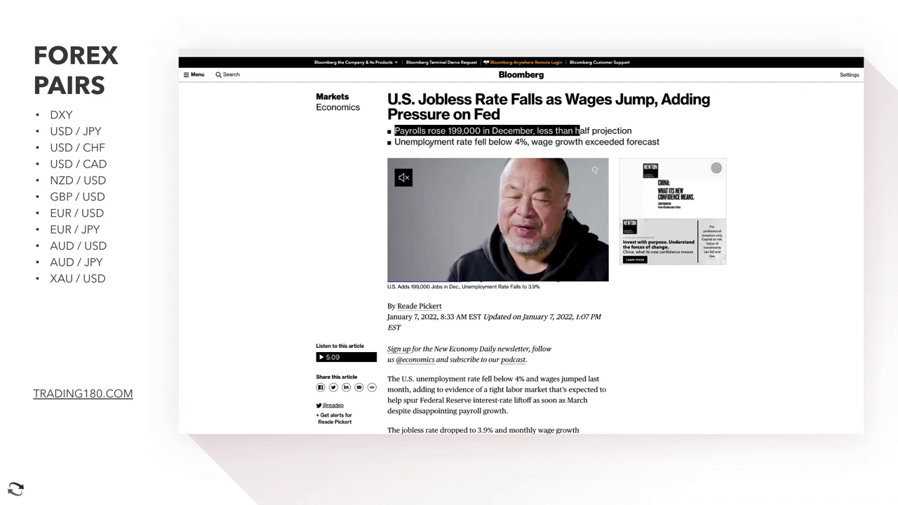
{"action": "left_click_drag", "start_coordinate": [400, 142], "coordinate": [666, 147]}
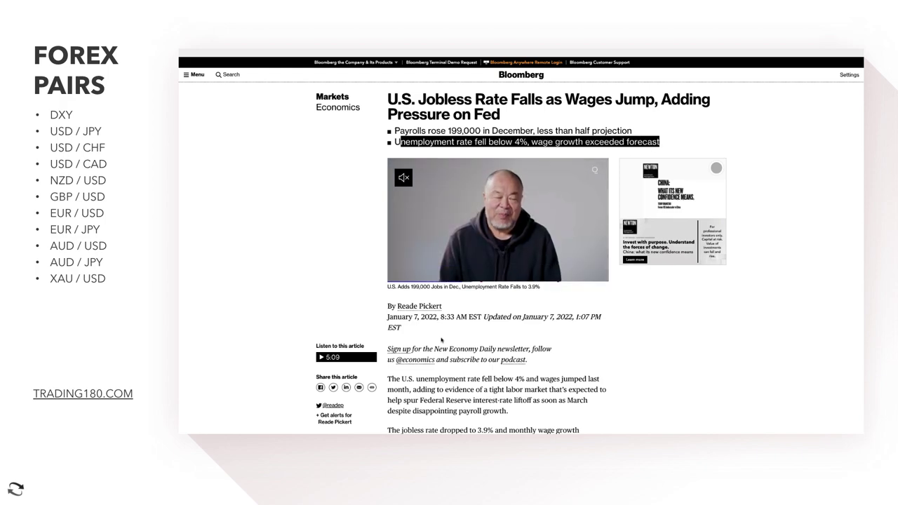
- Highlight and read the jobless rate article's two opening paragraphs on the tight labor market and December wage growth
{"action": "scroll", "coordinate": [406, 323], "scroll_direction": "down", "scroll_amount": 1}
{"action": "left_click", "coordinate": [391, 323]}
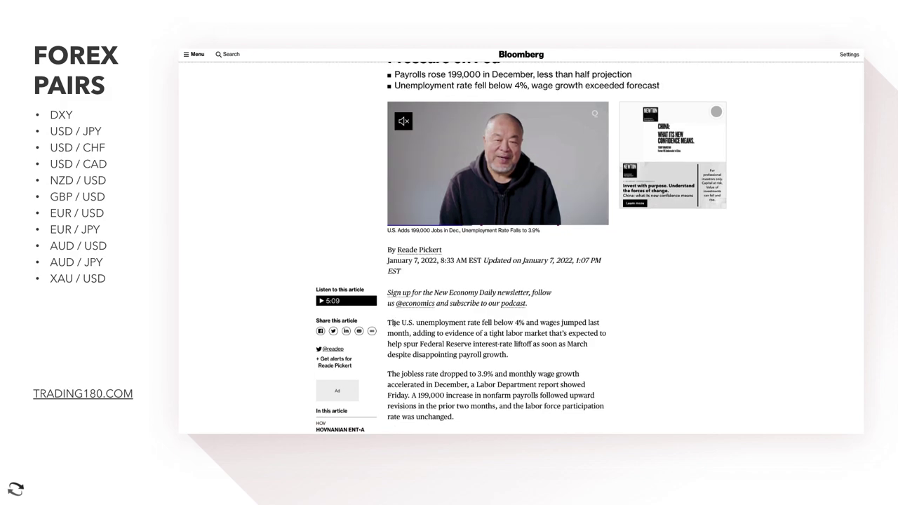
{"action": "left_click_drag", "start_coordinate": [416, 324], "coordinate": [498, 354]}
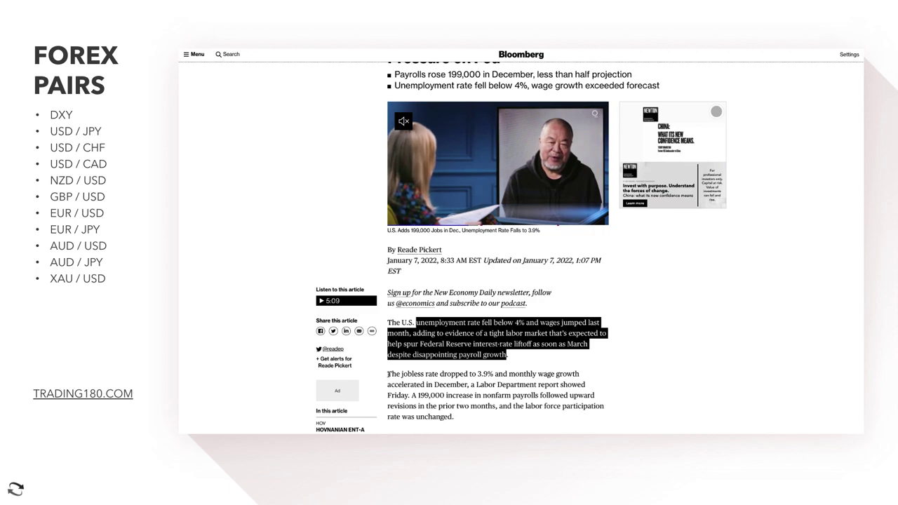
{"action": "left_click_drag", "start_coordinate": [388, 374], "coordinate": [484, 417]}
{"action": "scroll", "coordinate": [484, 416], "scroll_direction": "down", "scroll_amount": 3}
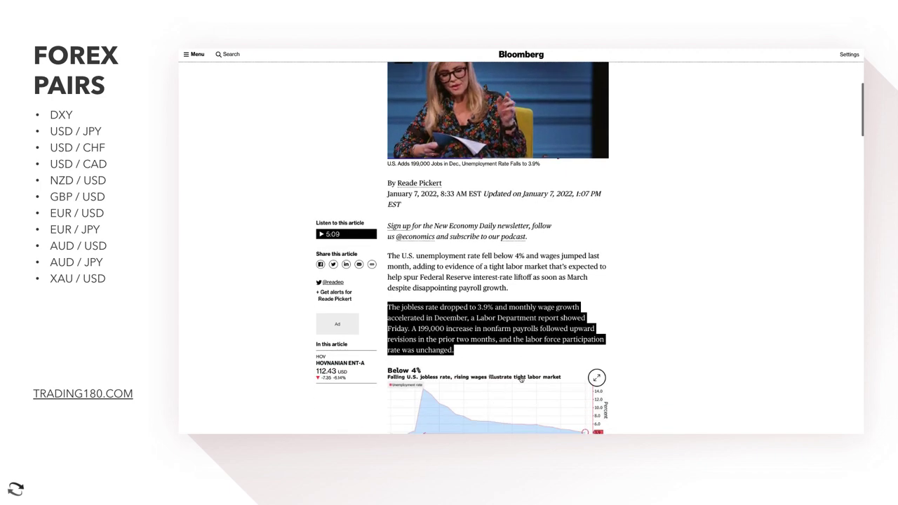
{"action": "scroll", "coordinate": [537, 298], "scroll_direction": "up", "scroll_amount": 7}
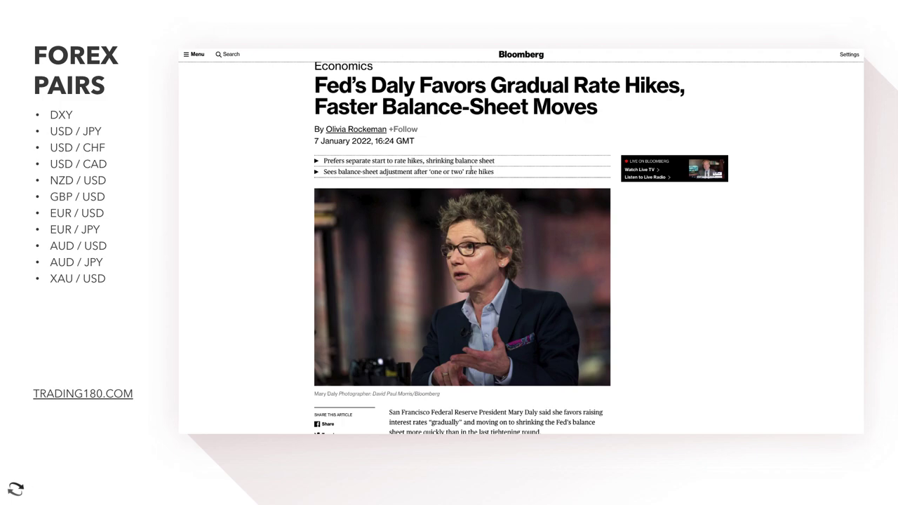
- Read the headline, summary points and opening paragraphs of the Bloomberg article on gradual rate hikes and faster balance-sheet moves
{"action": "scroll", "coordinate": [476, 158], "scroll_direction": "up", "scroll_amount": 1}
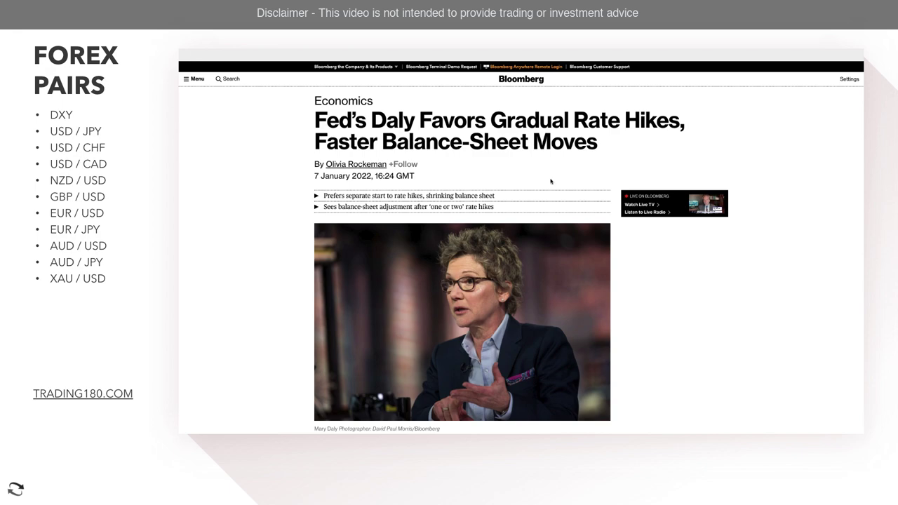
{"action": "scroll", "coordinate": [429, 159], "scroll_direction": "down", "scroll_amount": 1}
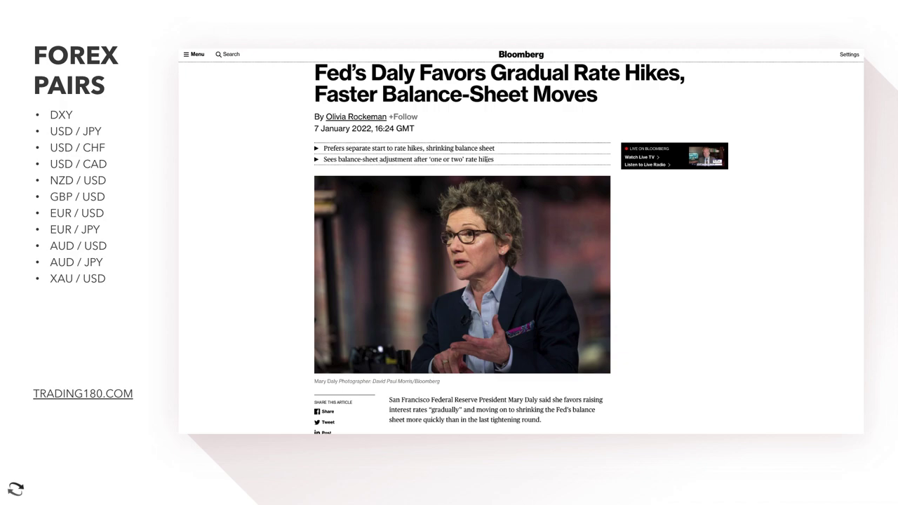
{"action": "scroll", "coordinate": [542, 280], "scroll_direction": "down", "scroll_amount": 1}
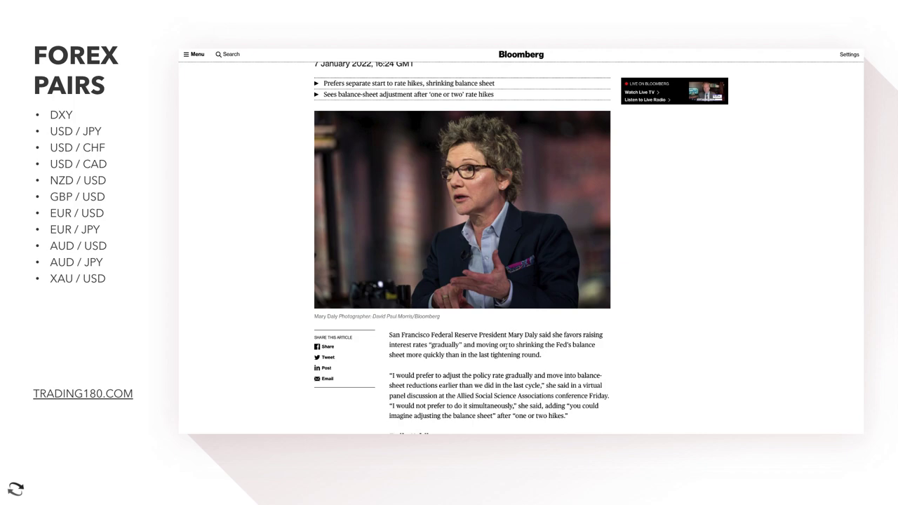
{"action": "scroll", "coordinate": [519, 355], "scroll_direction": "up", "scroll_amount": 2}
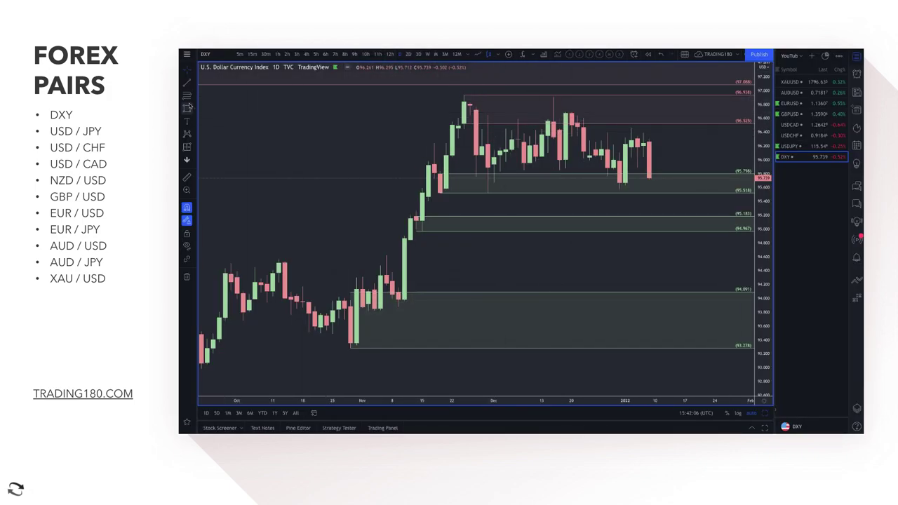
- Circle the late-November and late-December lows inside the 95.798–95.518 demand zone on the DXY daily chart with the Brush
{"action": "left_click", "coordinate": [189, 107]}
{"action": "left_click", "coordinate": [212, 109]}
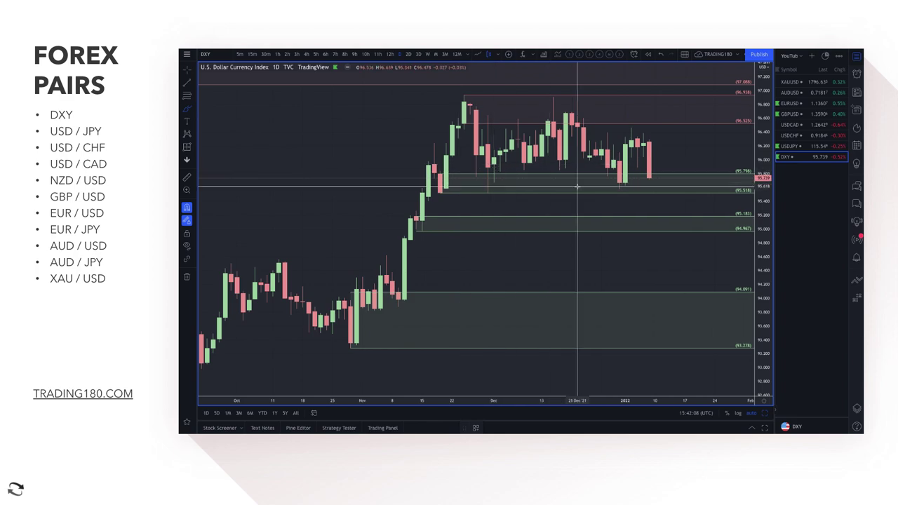
{"action": "left_click_drag", "start_coordinate": [492, 171], "coordinate": [486, 169]}
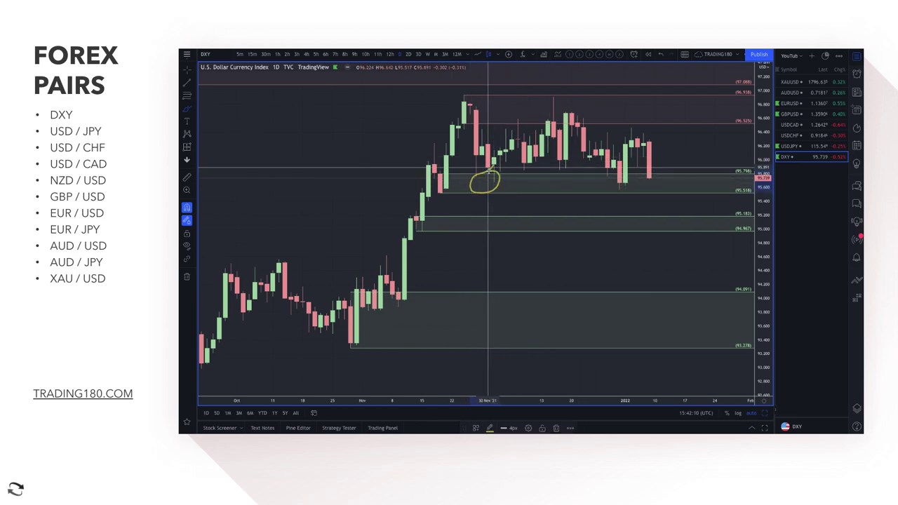
{"action": "mouse_move", "coordinate": [624, 170]}
{"action": "left_mouse_down"}
{"action": "mouse_move", "coordinate": [610, 186]}
{"action": "mouse_move", "coordinate": [626, 171]}
{"action": "left_mouse_up"}
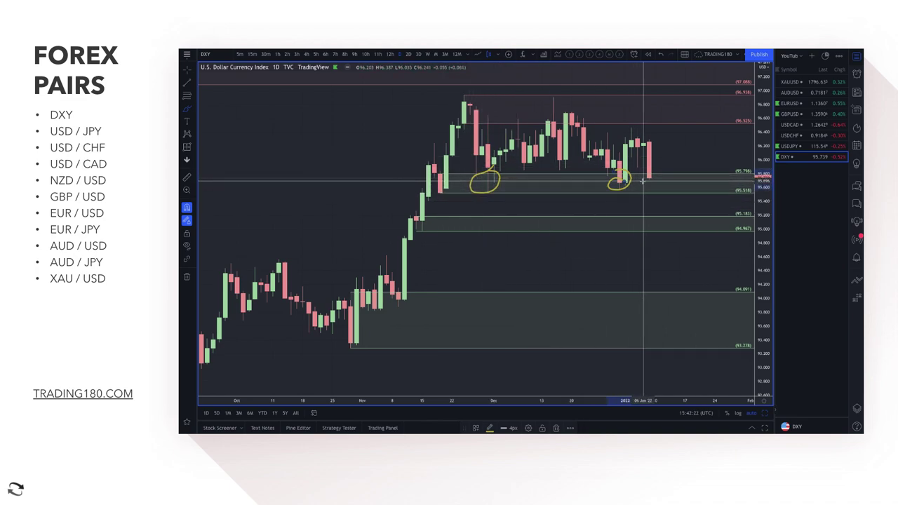
- Brush a projected DXY drop into the 95.183–94.967 zone with a rebound arrow, circle that reaction area, and mark a bounce at 94.091
{"action": "mouse_move", "coordinate": [650, 179]}
{"action": "left_mouse_down"}
{"action": "mouse_move", "coordinate": [656, 223]}
{"action": "mouse_move", "coordinate": [691, 194]}
{"action": "mouse_move", "coordinate": [692, 207]}
{"action": "left_mouse_up"}
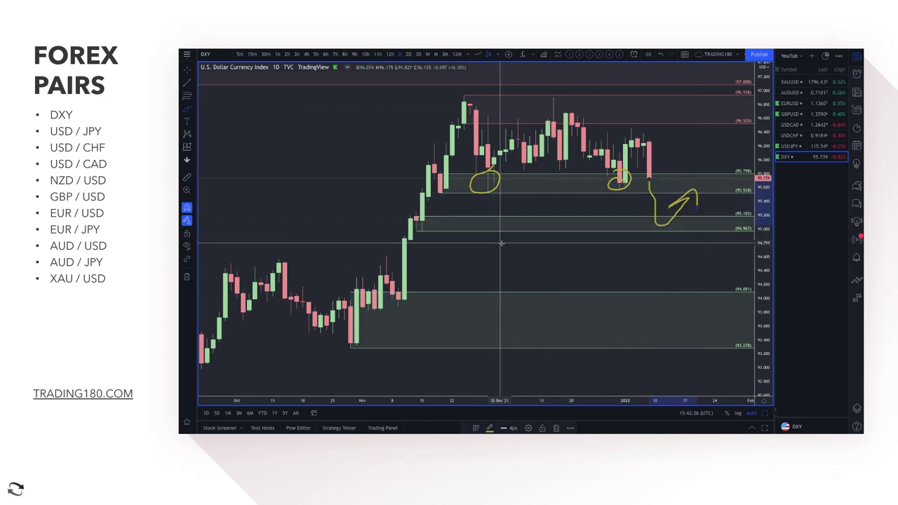
{"action": "left_click_drag", "start_coordinate": [661, 284], "coordinate": [691, 288]}
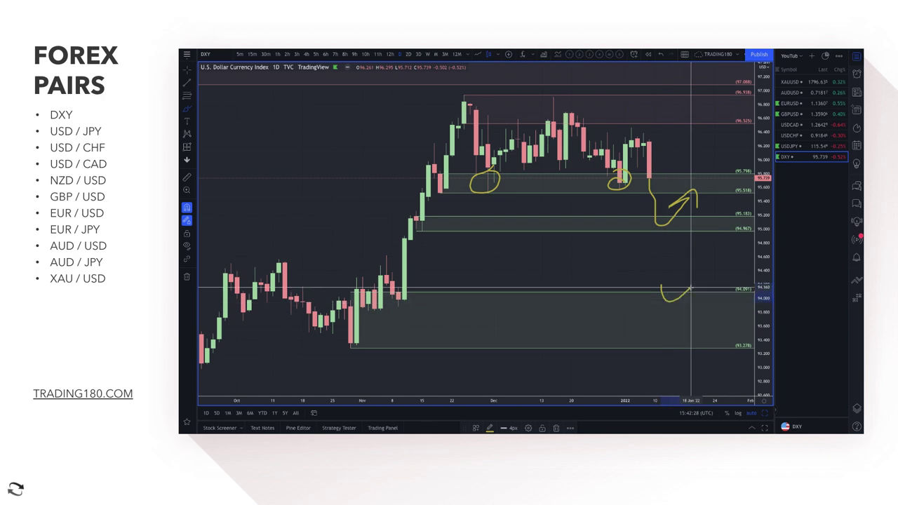
{"action": "left_click_drag", "start_coordinate": [667, 216], "coordinate": [664, 219]}
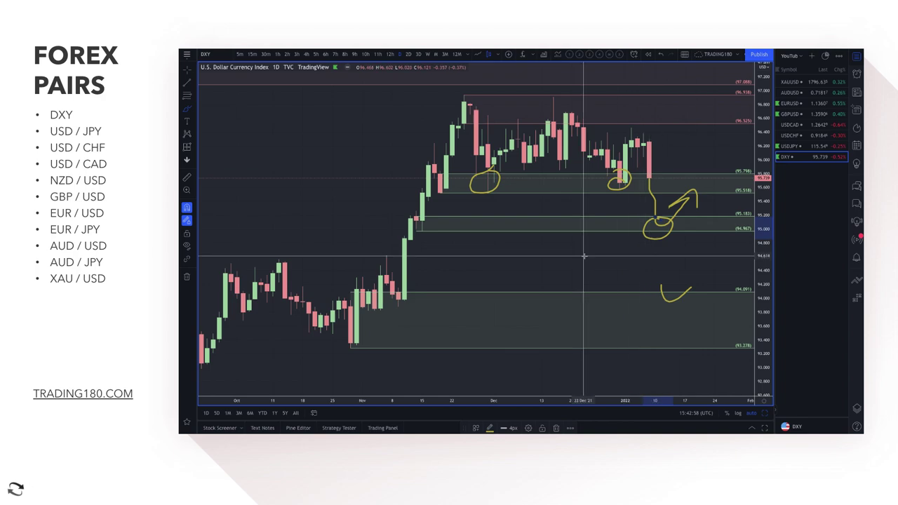
- Extend the red supply zone's lower edge to 96.203 and brush a projected rise into it ending in a downward arrow
{"action": "scroll", "coordinate": [627, 254], "scroll_direction": "down", "scroll_amount": 5}
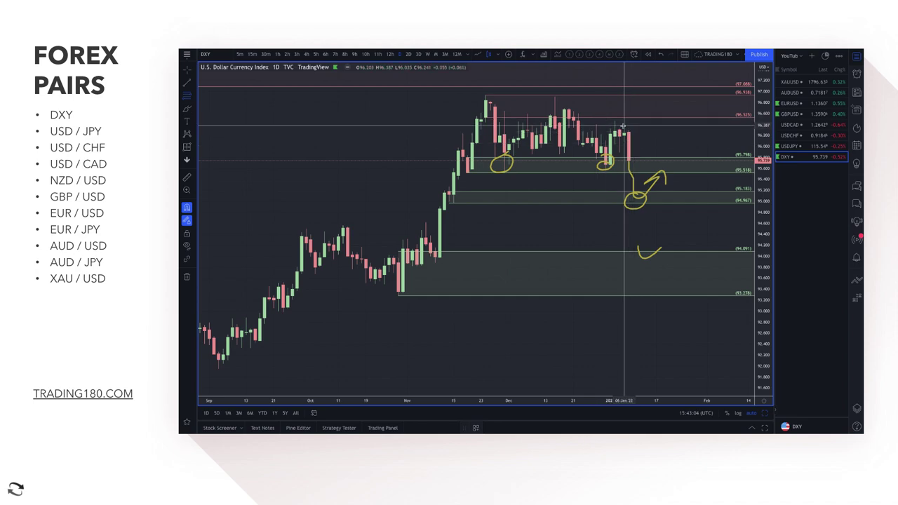
{"action": "left_click_drag", "start_coordinate": [492, 114], "coordinate": [624, 134]}
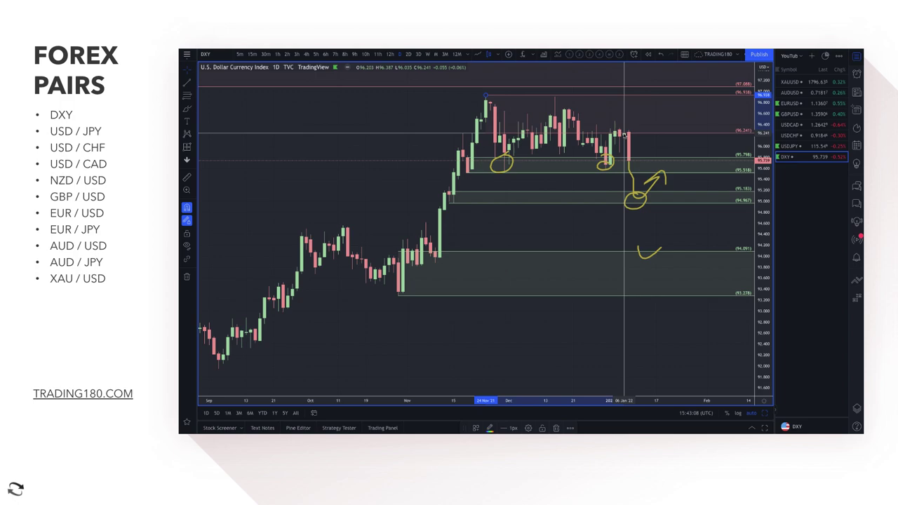
{"action": "left_click", "coordinate": [204, 160]}
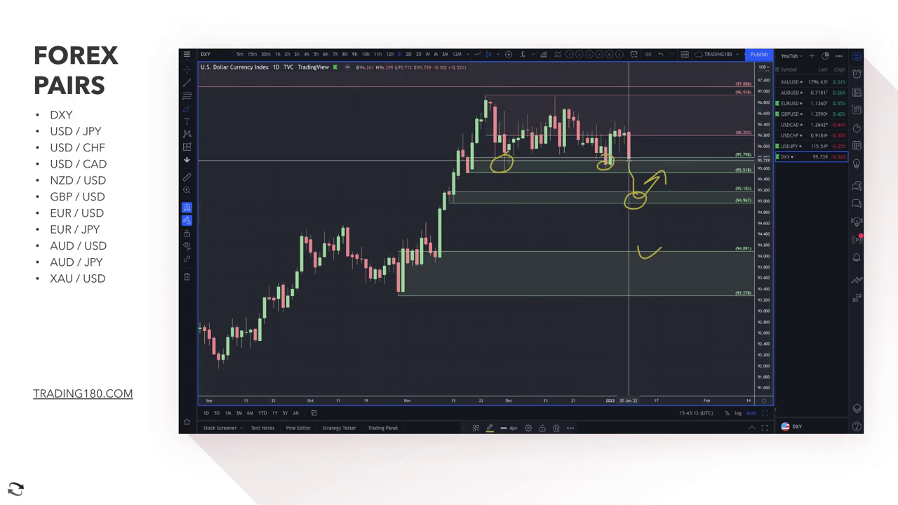
{"action": "mouse_move", "coordinate": [629, 155]}
{"action": "left_mouse_down"}
{"action": "mouse_move", "coordinate": [653, 127]}
{"action": "mouse_move", "coordinate": [677, 147]}
{"action": "left_mouse_up"}
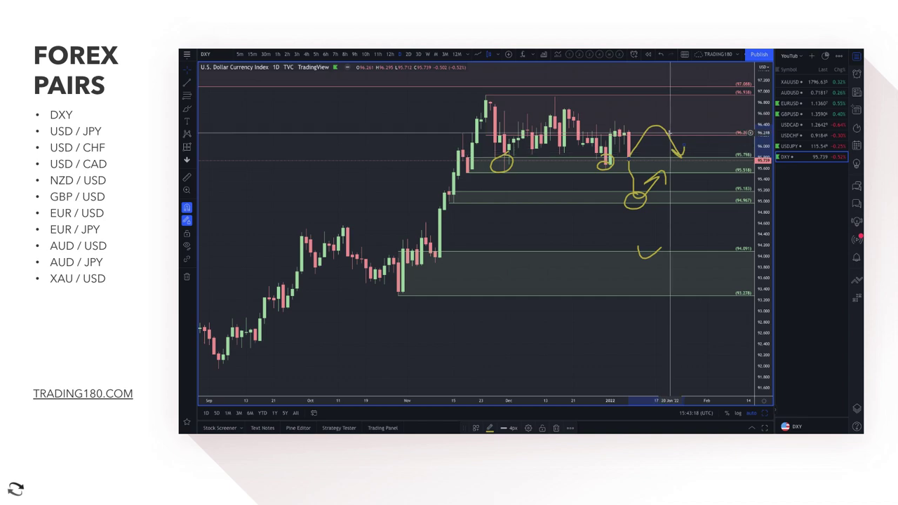
{"action": "scroll", "coordinate": [636, 201], "scroll_direction": "up", "scroll_amount": 5}
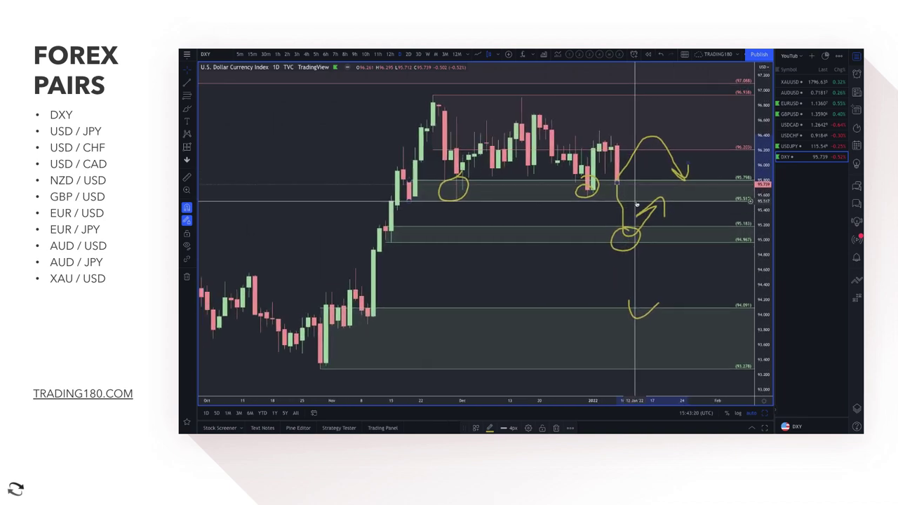
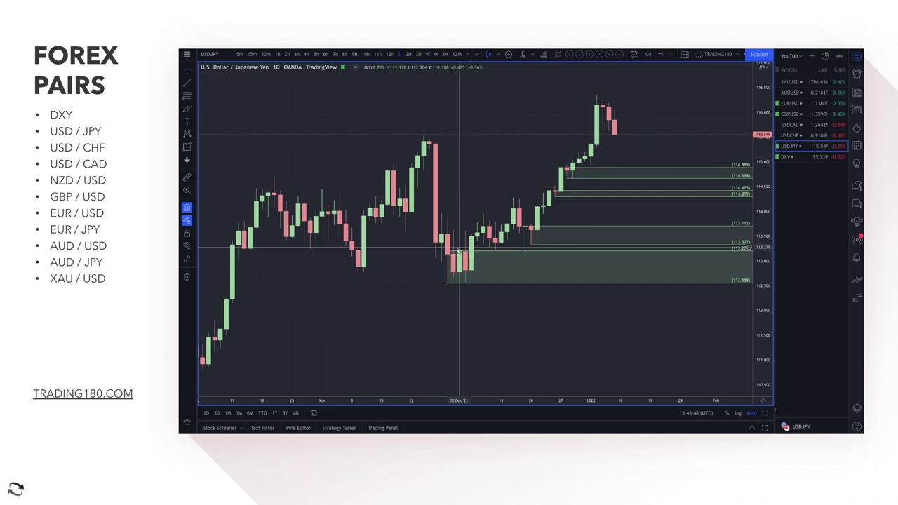
- Examine the USDJPY row in the fundamental analysis spreadsheet's Pairs sheet, comparing its base and quote currency ranks
{"action": "right_click", "coordinate": [458, 250]}
{"action": "left_click", "coordinate": [362, 146]}
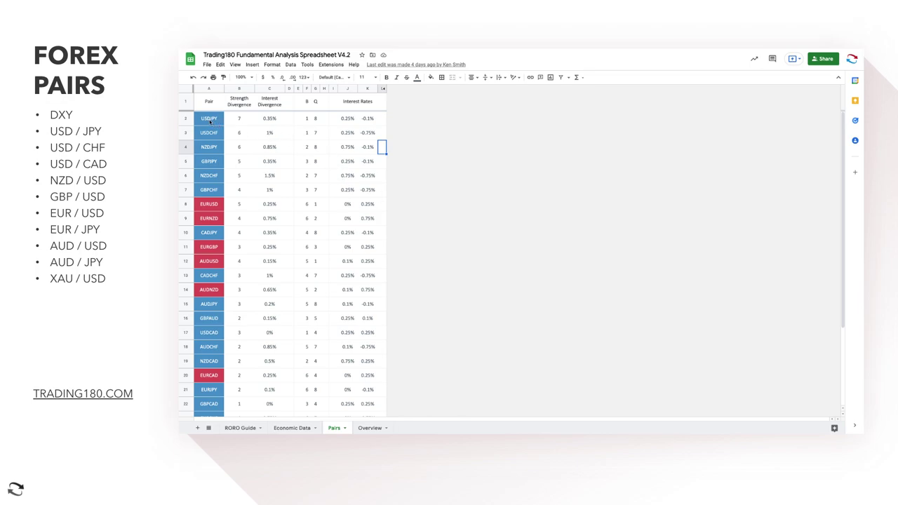
{"action": "left_click", "coordinate": [209, 121]}
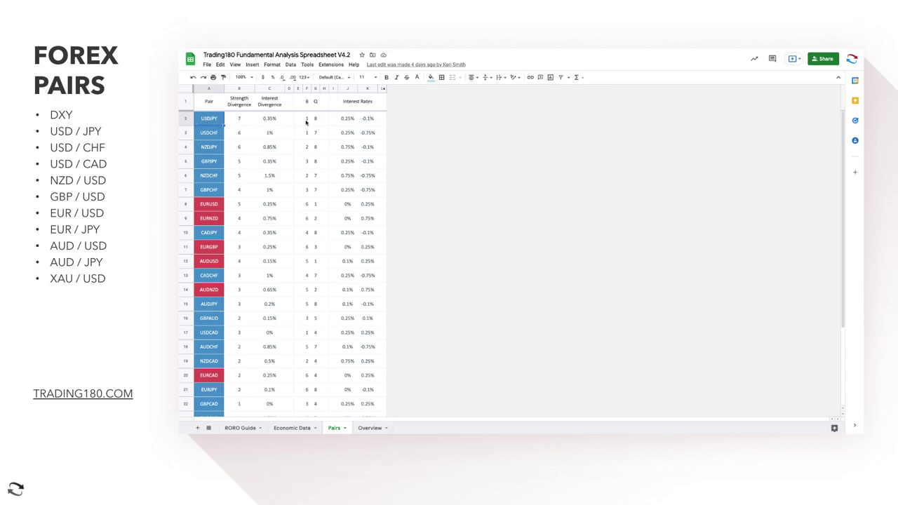
{"action": "left_click", "coordinate": [306, 119]}
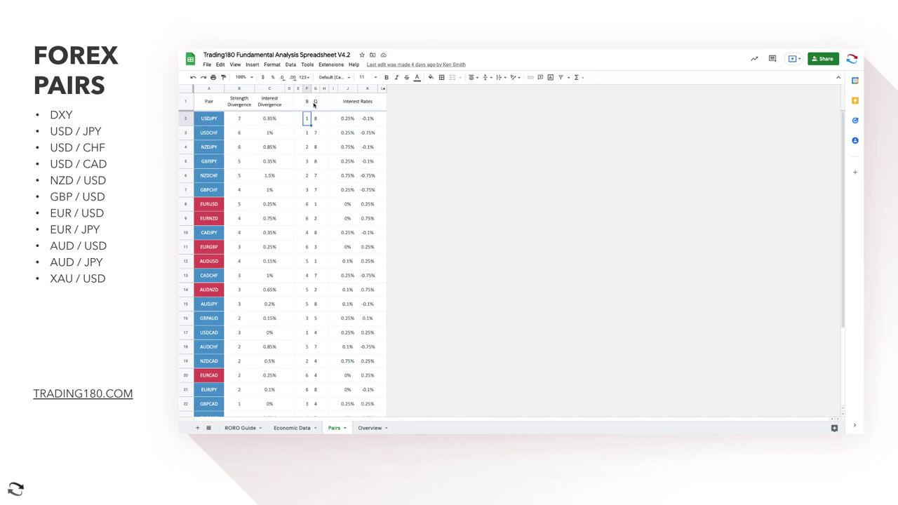
{"action": "left_click", "coordinate": [314, 103]}
{"action": "left_click", "coordinate": [314, 119]}
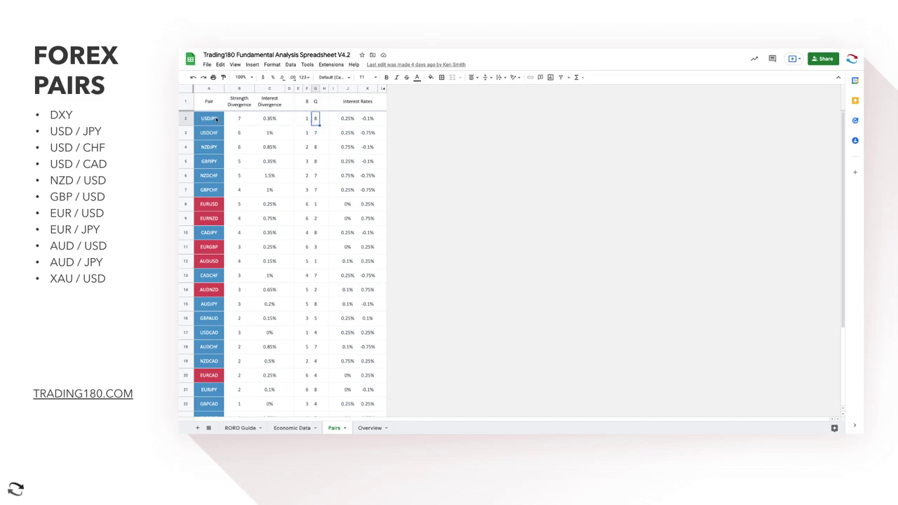
{"action": "left_click", "coordinate": [306, 120]}
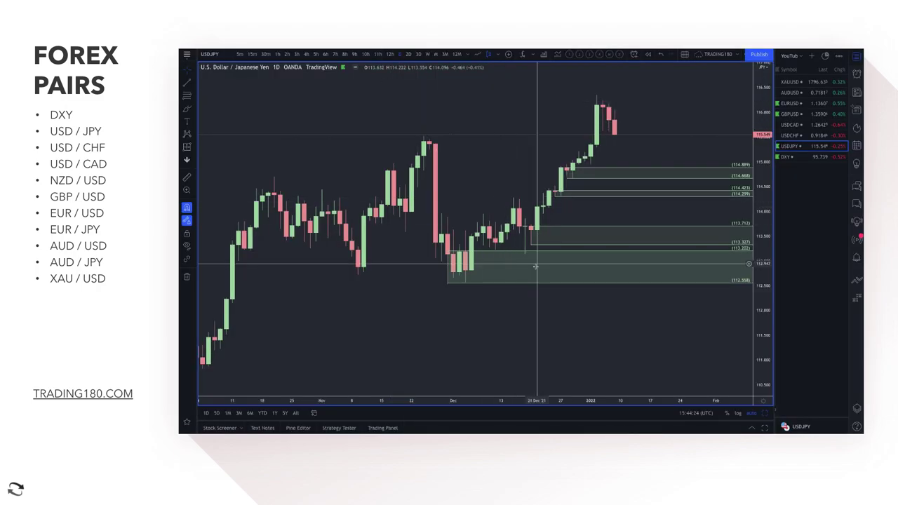
- Trace the USDJPY uptrend swings from late September to late December with the Brush, and undo the stroke
{"action": "scroll", "coordinate": [535, 267], "scroll_direction": "down", "scroll_amount": 3}
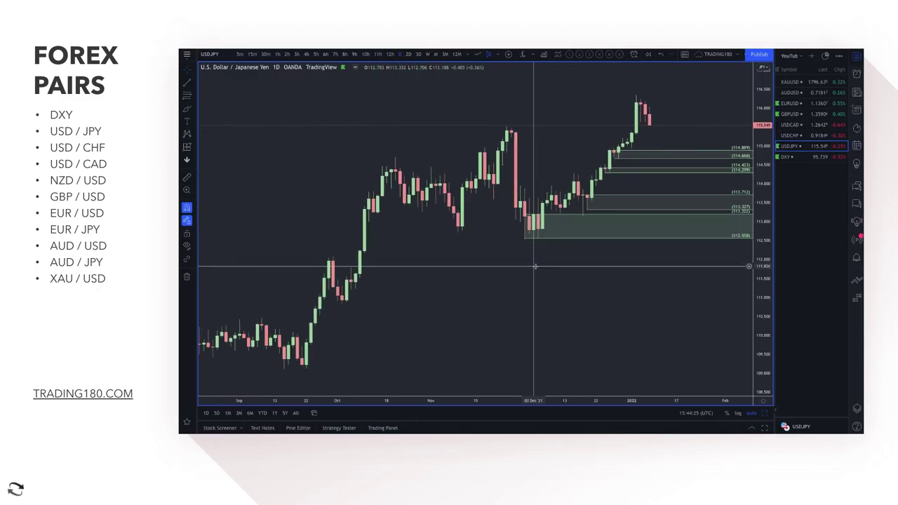
{"action": "left_click", "coordinate": [188, 111]}
{"action": "mouse_move", "coordinate": [320, 344]}
{"action": "left_mouse_down"}
{"action": "mouse_move", "coordinate": [343, 258]}
{"action": "mouse_move", "coordinate": [353, 285]}
{"action": "mouse_move", "coordinate": [427, 191]}
{"action": "mouse_move", "coordinate": [459, 221]}
{"action": "mouse_move", "coordinate": [501, 145]}
{"action": "mouse_move", "coordinate": [539, 229]}
{"action": "mouse_move", "coordinate": [603, 146]}
{"action": "left_mouse_up"}
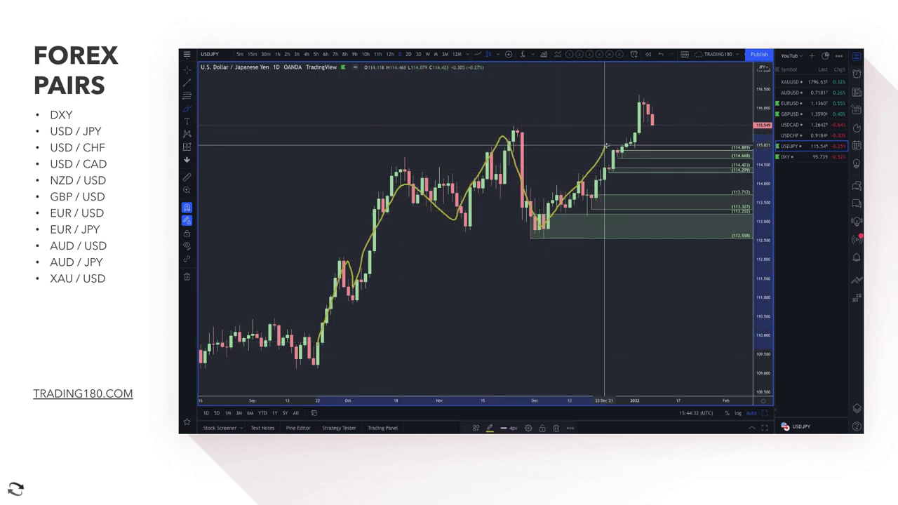
{"action": "left_click", "coordinate": [660, 54]}
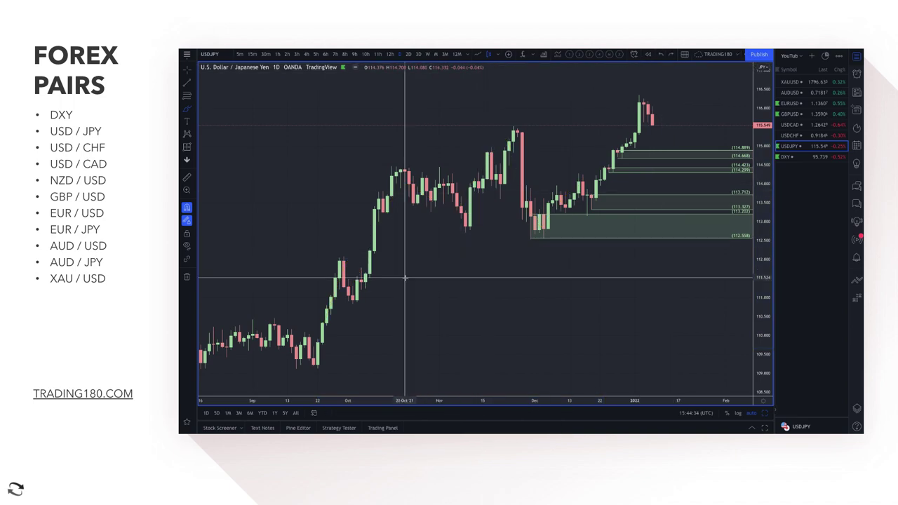
- Examine the older USDJPY daily price history back to March 2021 and its lower demand zones
{"action": "scroll", "coordinate": [517, 310], "scroll_direction": "down", "scroll_amount": 4}
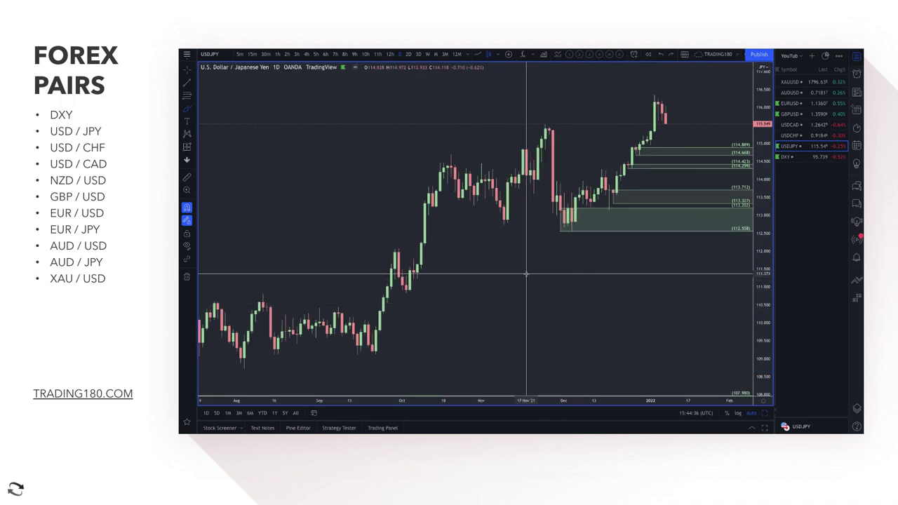
{"action": "scroll", "coordinate": [546, 273], "scroll_direction": "down", "scroll_amount": 2}
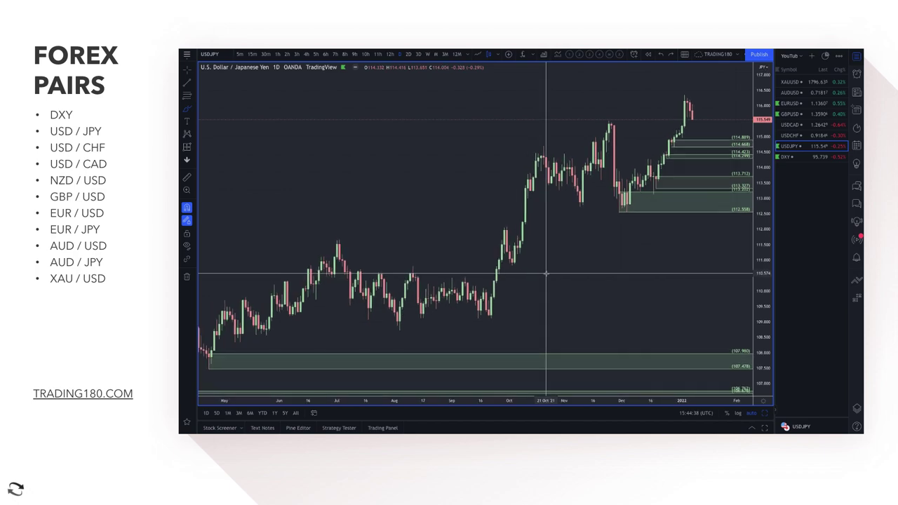
{"action": "scroll", "coordinate": [545, 274], "scroll_direction": "down", "scroll_amount": 5}
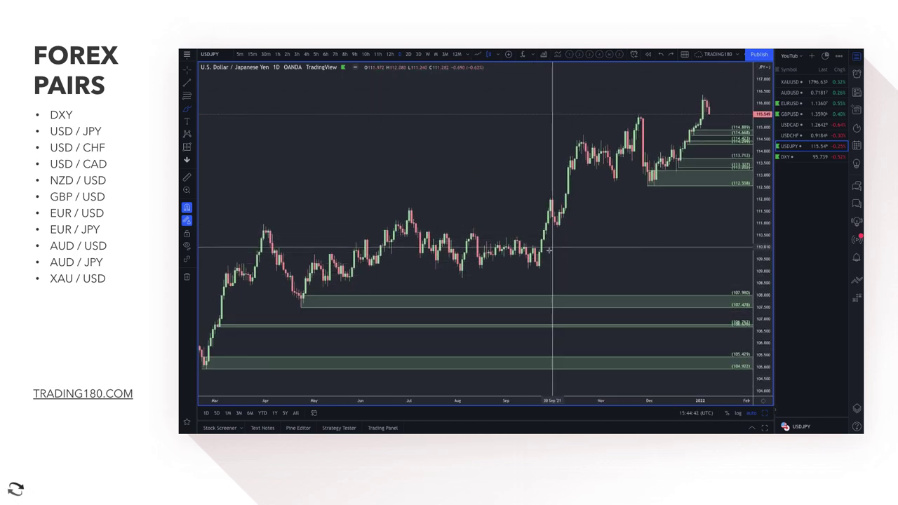
- Brush a projected USDJPY drop and upward arrow at the 114.889–114.668 demand zone, and a second bounce arrow at the 114.423–114.299 zone
{"action": "scroll", "coordinate": [627, 210], "scroll_direction": "up", "scroll_amount": 5}
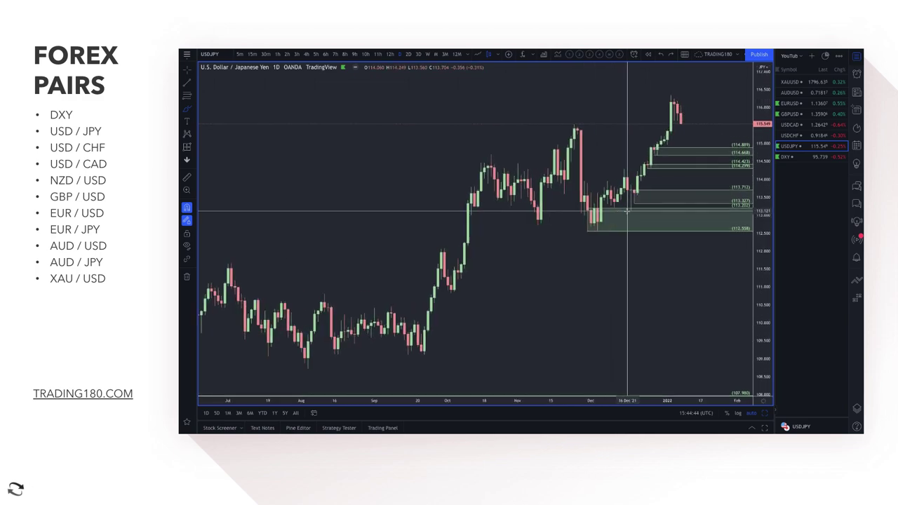
{"action": "scroll", "coordinate": [626, 211], "scroll_direction": "up", "scroll_amount": 3}
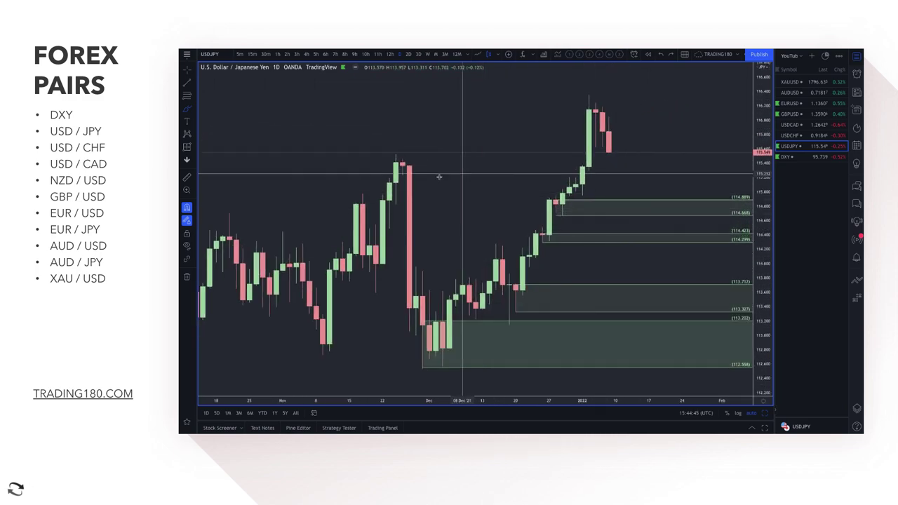
{"action": "left_click", "coordinate": [189, 110]}
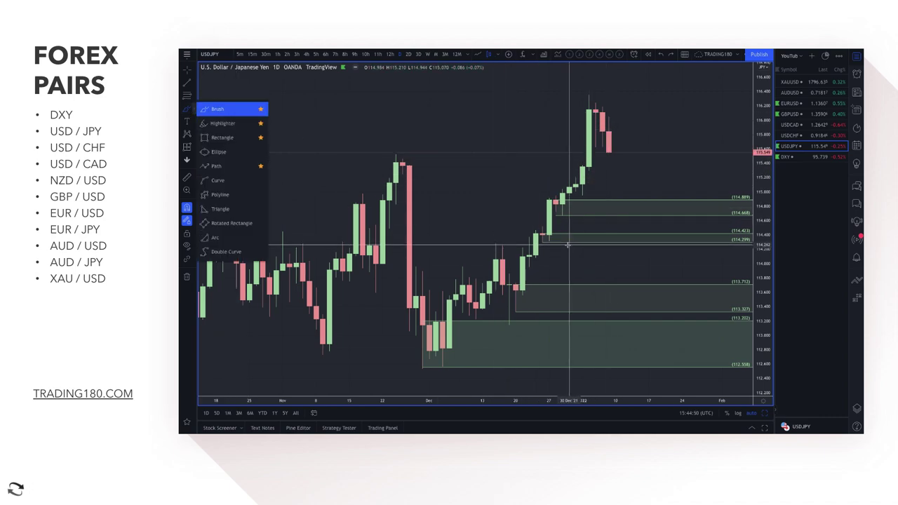
{"action": "mouse_move", "coordinate": [610, 153]}
{"action": "left_mouse_down"}
{"action": "mouse_move", "coordinate": [636, 209]}
{"action": "mouse_move", "coordinate": [668, 185]}
{"action": "left_mouse_up"}
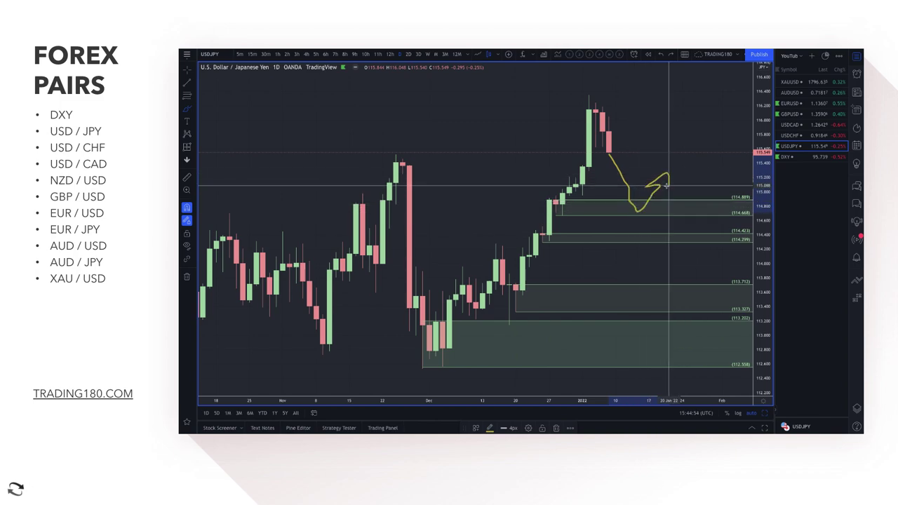
{"action": "mouse_move", "coordinate": [638, 222]}
{"action": "left_mouse_down"}
{"action": "mouse_move", "coordinate": [644, 238]}
{"action": "mouse_move", "coordinate": [678, 223]}
{"action": "left_mouse_up"}
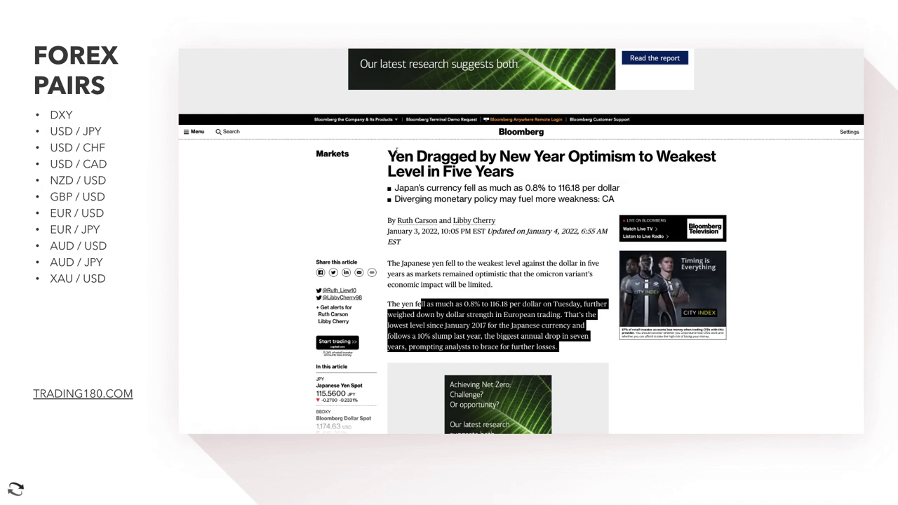
- Review the Bloomberg yen article's headline and summary points, and the USDJPY strength divergence in the spreadsheet's Pairs sheet
{"action": "left_click_drag", "start_coordinate": [394, 156], "coordinate": [603, 200]}
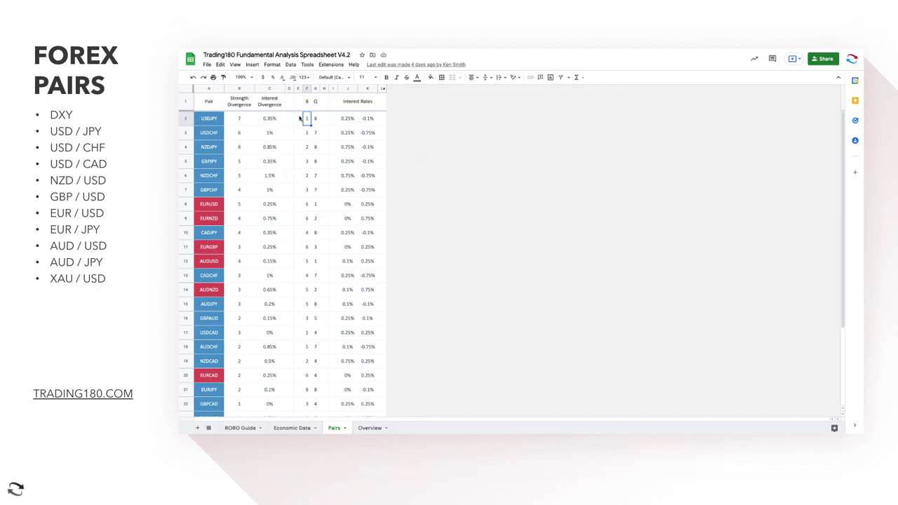
{"action": "left_click", "coordinate": [238, 120]}
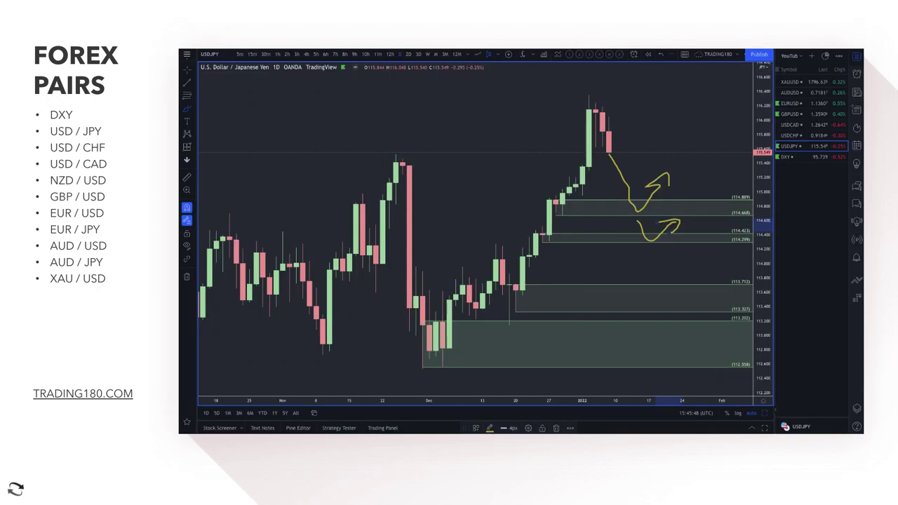
{"action": "left_click_drag", "start_coordinate": [570, 247], "coordinate": [610, 241]}
{"action": "scroll", "coordinate": [609, 242], "scroll_direction": "up", "scroll_amount": 4}
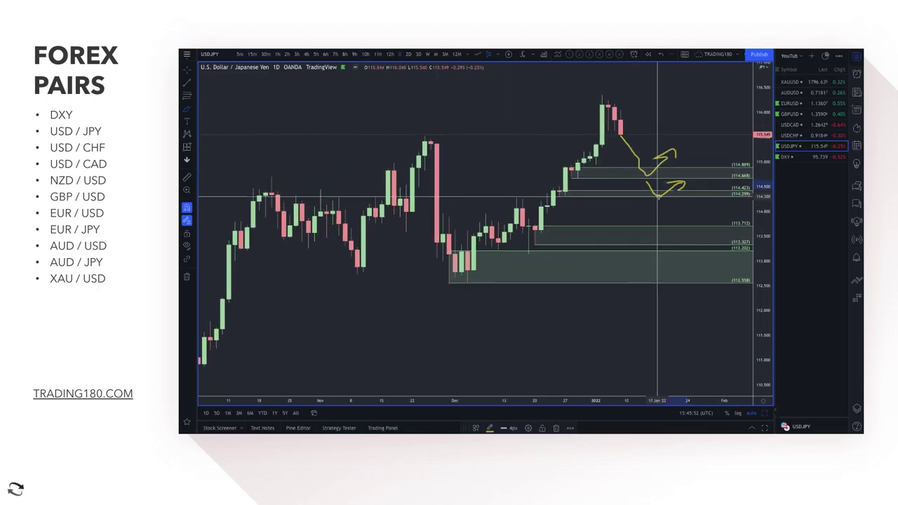
{"action": "left_click", "coordinate": [188, 109]}
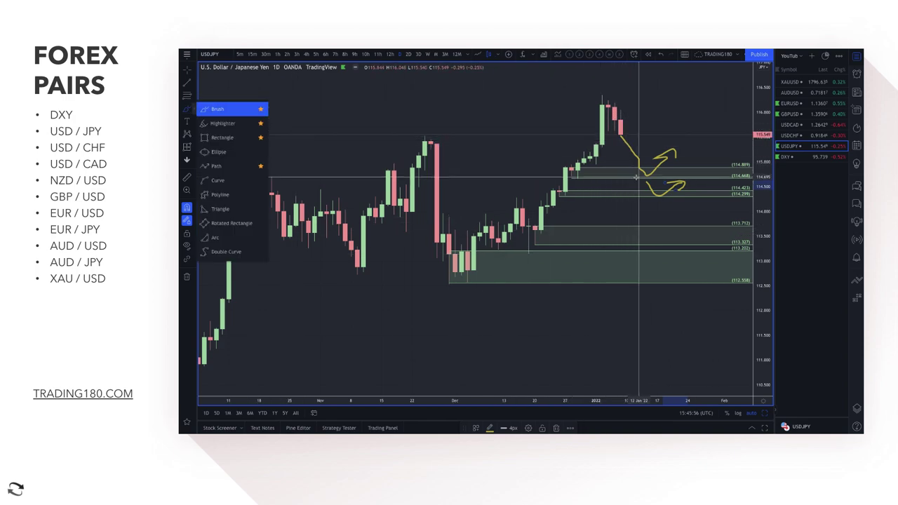
{"action": "scroll", "coordinate": [537, 216], "scroll_direction": "down", "scroll_amount": 2}
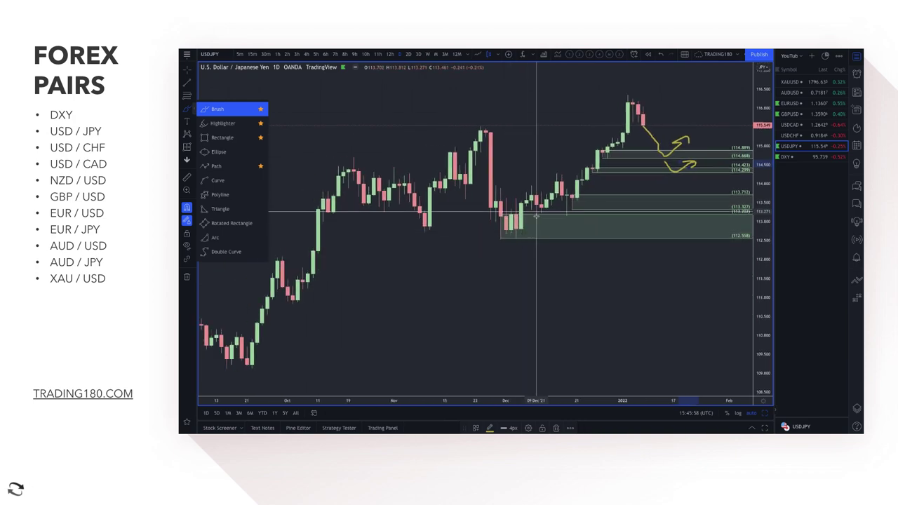
{"action": "left_click", "coordinate": [637, 207]}
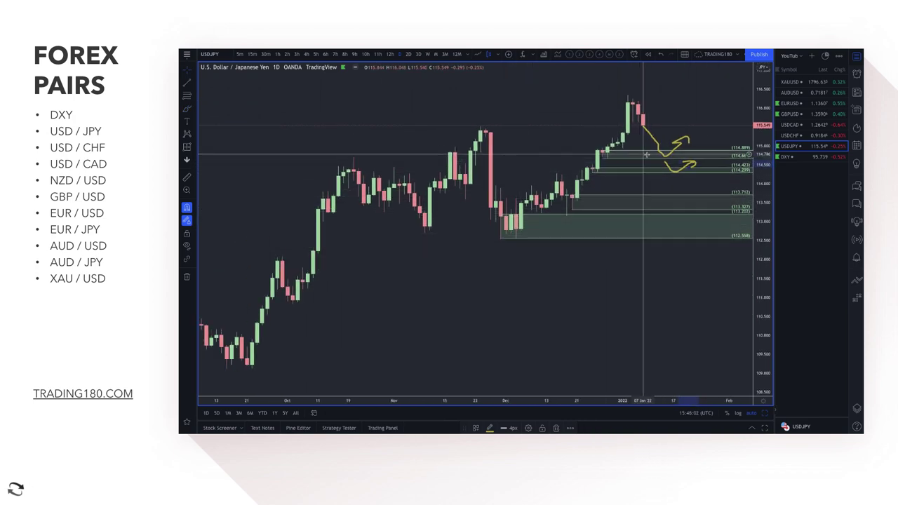
- Draw a yellow rectangle between 114.814 and 114.700 from the 20 October 2021 high across to 31 January 2022
{"action": "scroll", "coordinate": [667, 166], "scroll_direction": "up", "scroll_amount": 2}
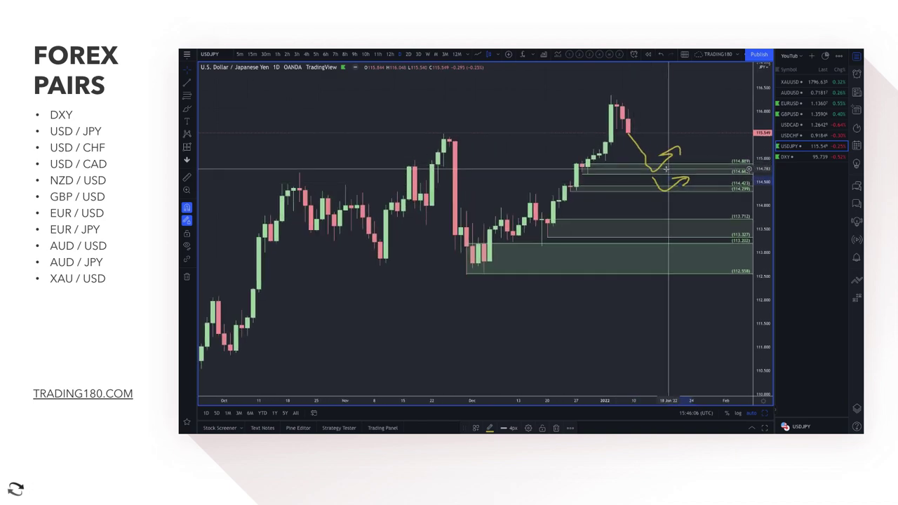
{"action": "left_click", "coordinate": [187, 109]}
{"action": "left_click", "coordinate": [217, 137]}
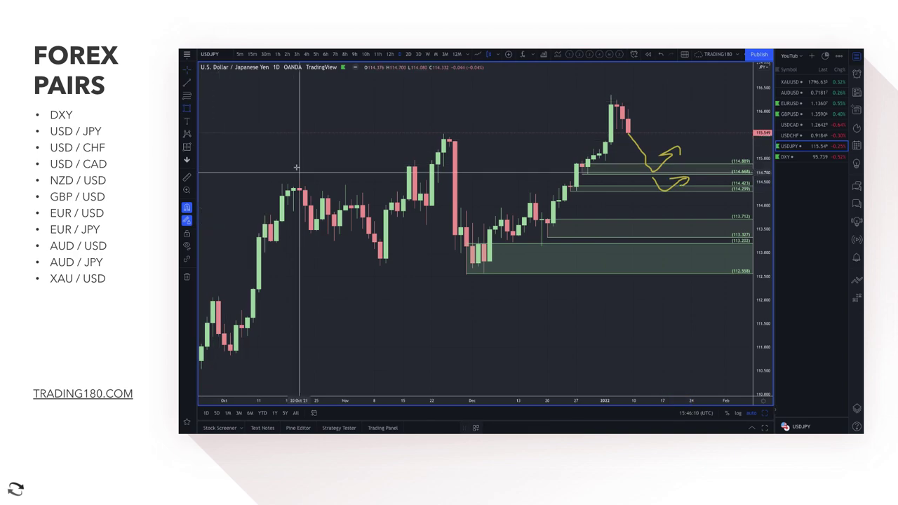
{"action": "left_click_drag", "start_coordinate": [299, 171], "coordinate": [720, 170]}
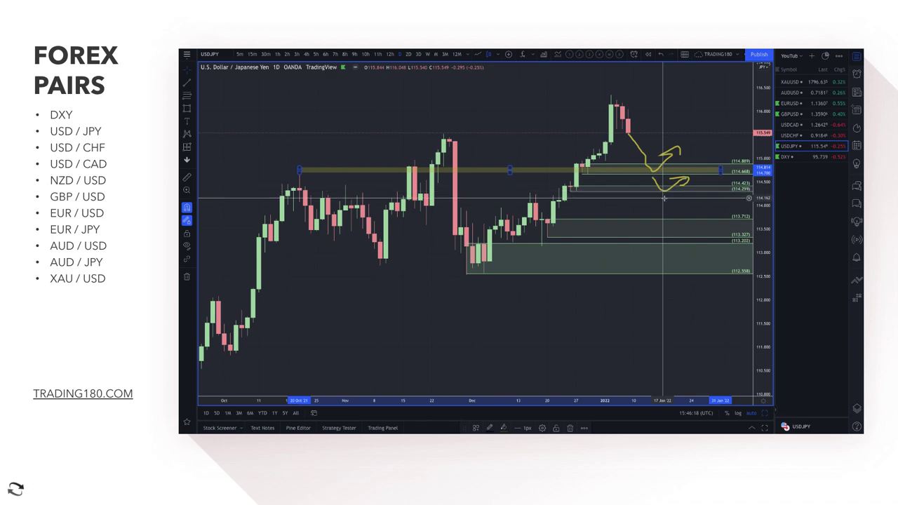
{"action": "right_click", "coordinate": [619, 232]}
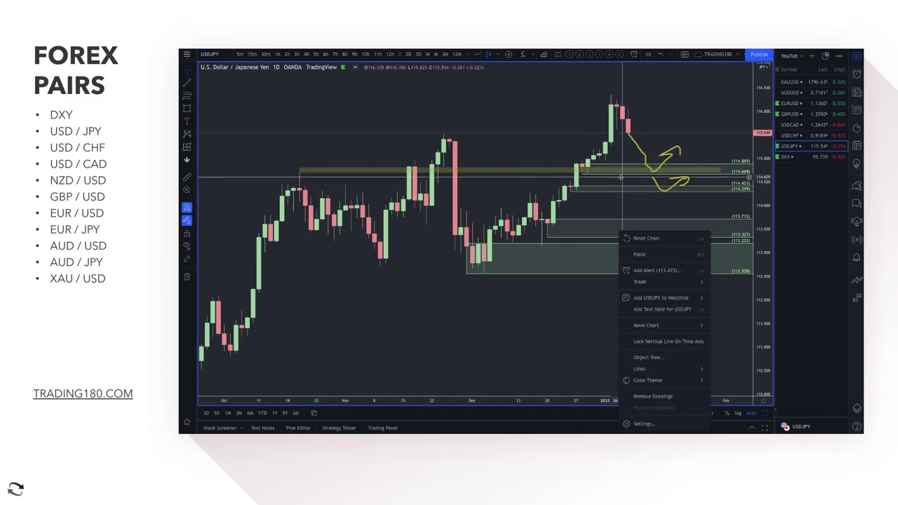
- Mark a green demand zone between 115.110 and 114.950 starting at the 3 January 2022 candle
{"action": "left_click", "coordinate": [582, 170]}
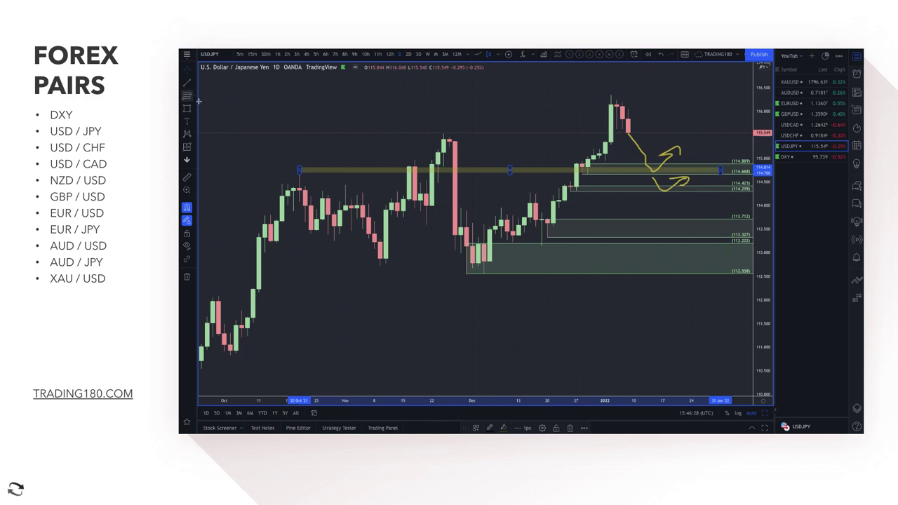
{"action": "left_click", "coordinate": [606, 153]}
{"action": "left_click", "coordinate": [605, 154]}
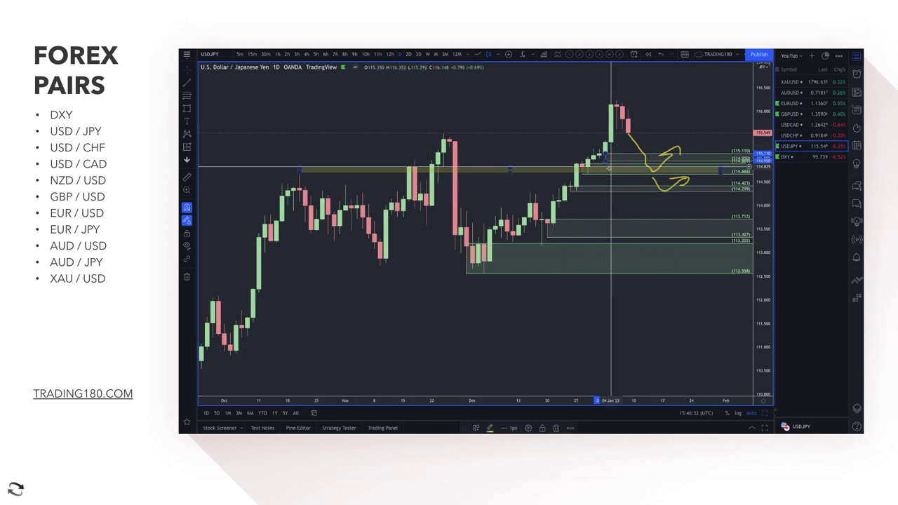
{"action": "left_click", "coordinate": [659, 171]}
{"action": "left_click_drag", "start_coordinate": [659, 171], "coordinate": [660, 171]}
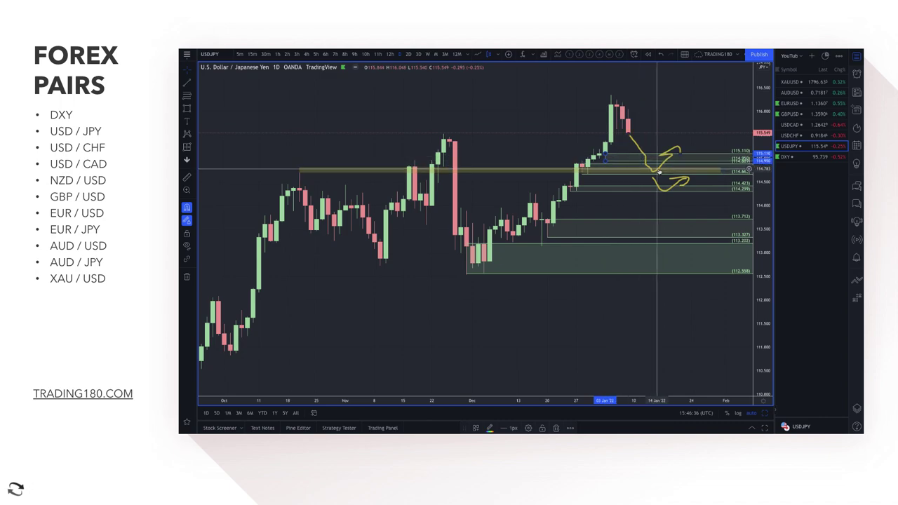
{"action": "left_click", "coordinate": [659, 171]}
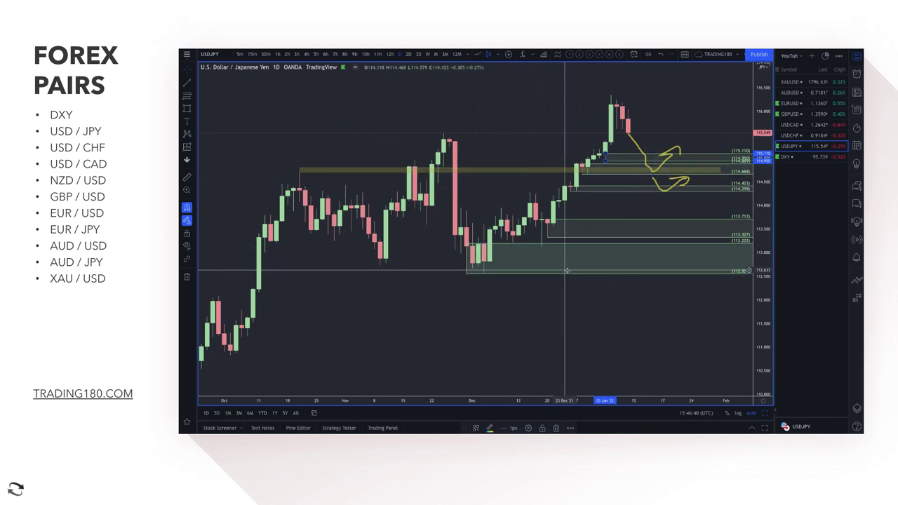
{"action": "left_click", "coordinate": [636, 175]}
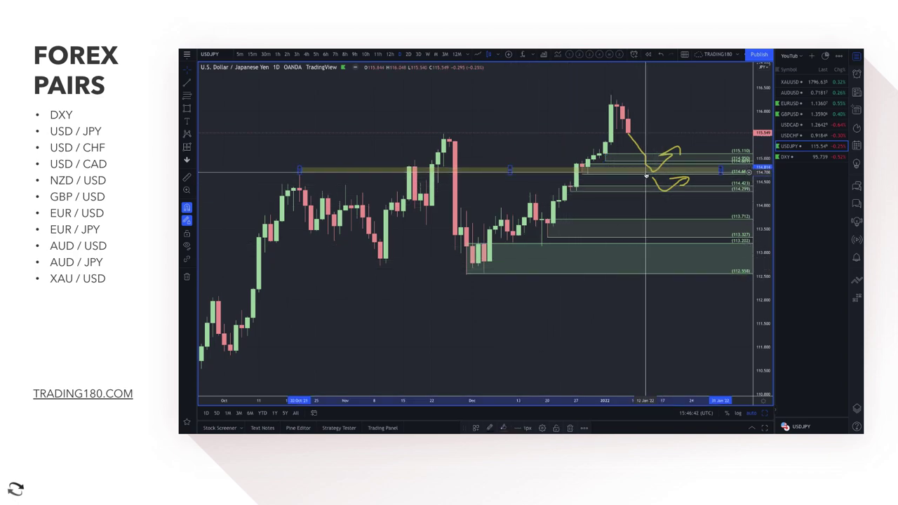
{"action": "right_click", "coordinate": [675, 219]}
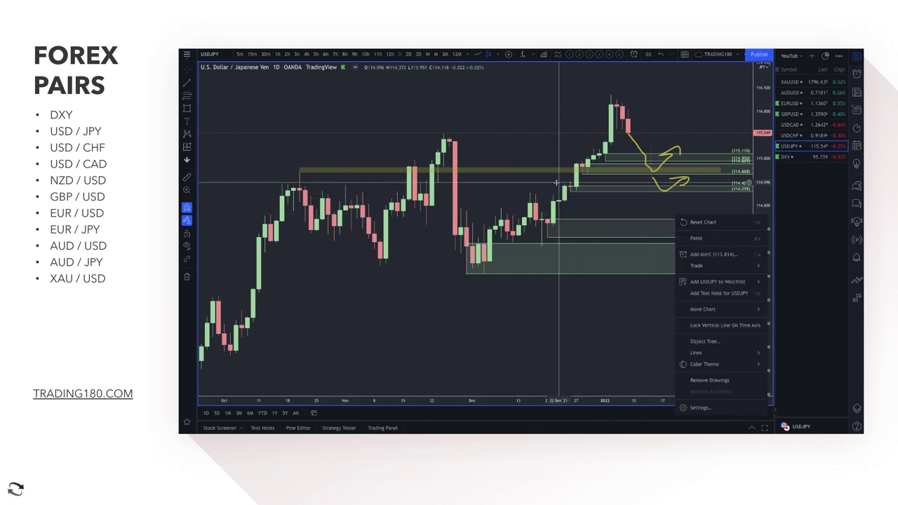
{"action": "left_click", "coordinate": [534, 143]}
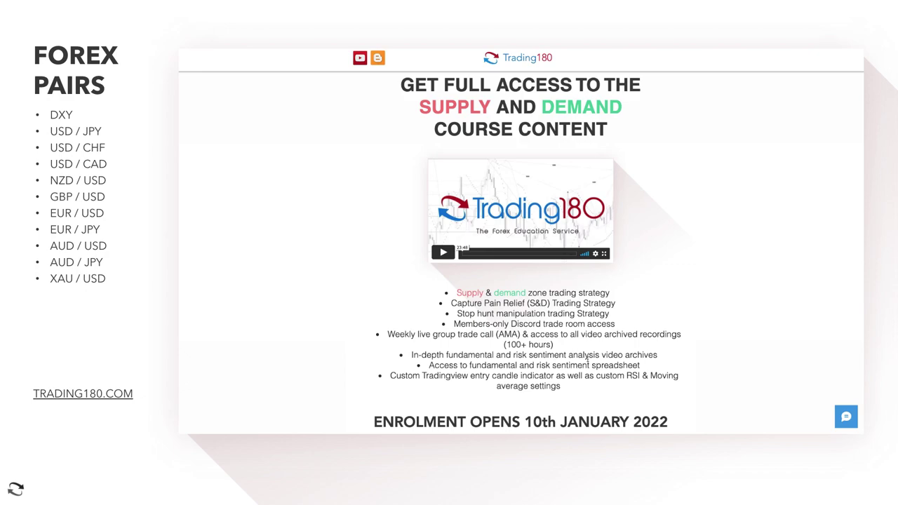
- Switch to the Trading180 website and review the supply and demand course content list
{"action": "scroll", "coordinate": [587, 358], "scroll_direction": "down", "scroll_amount": 1}
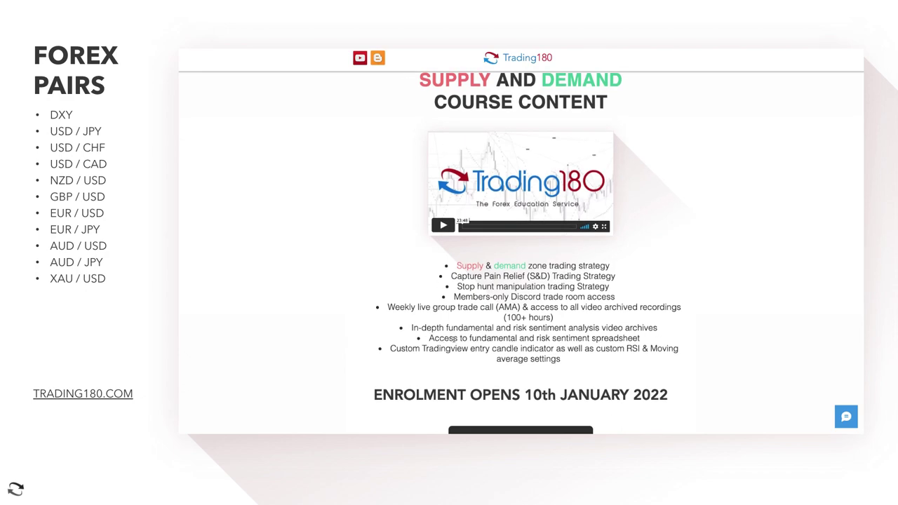